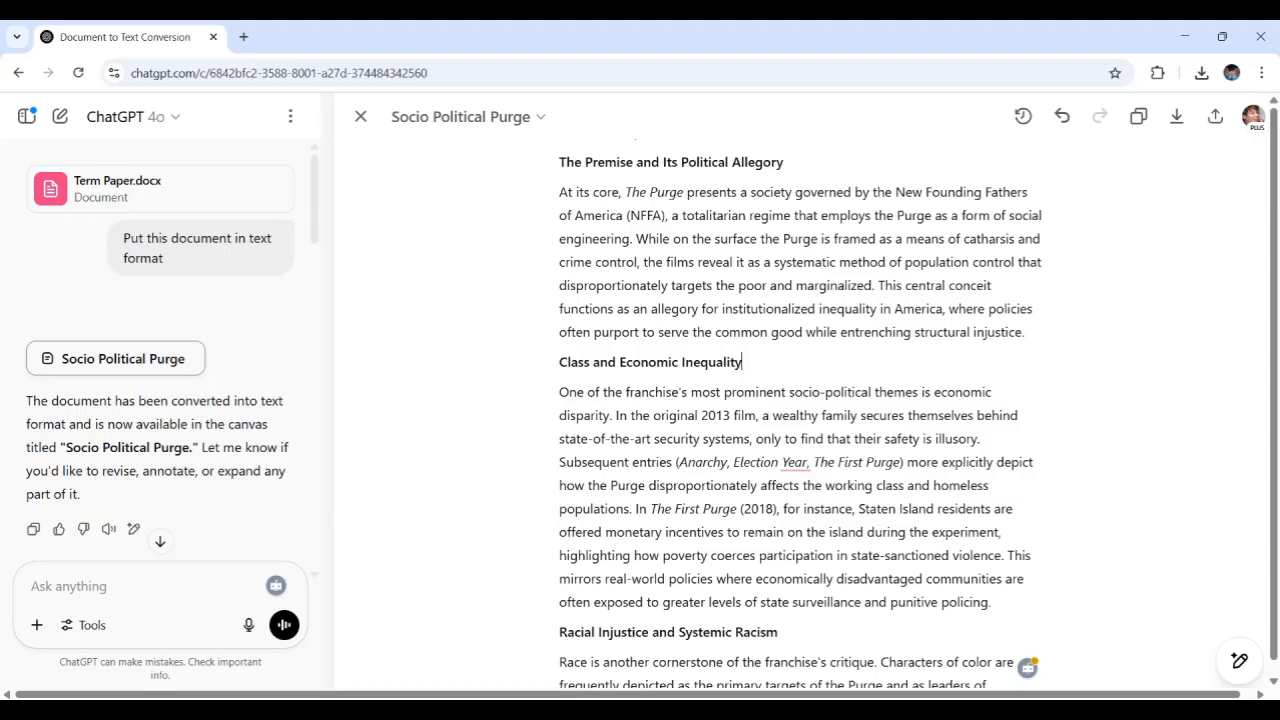
Ask ChatGPT on the paragraph under "The Premise and Its Political Allegory": "Rewrite this paragraph in a casual and friendly tone.".
drag(1066, 333, 552, 194)
click(514, 262)
click(1058, 191)
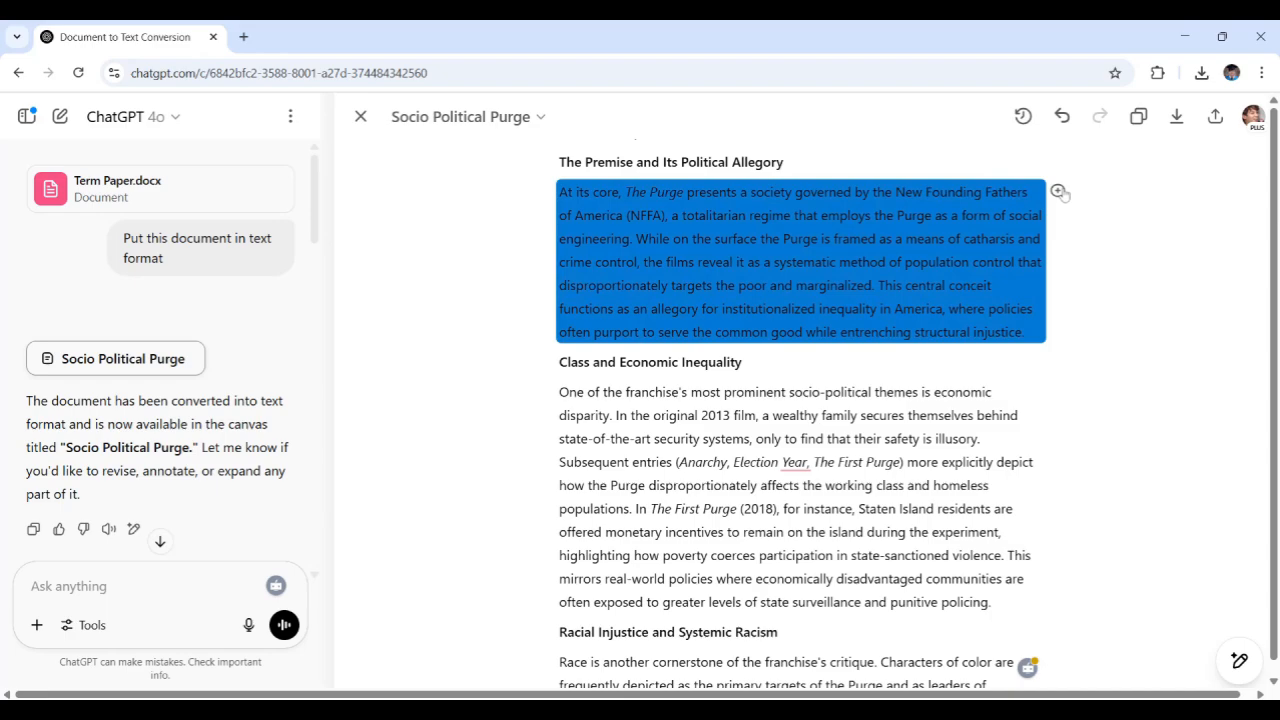
click(1060, 192)
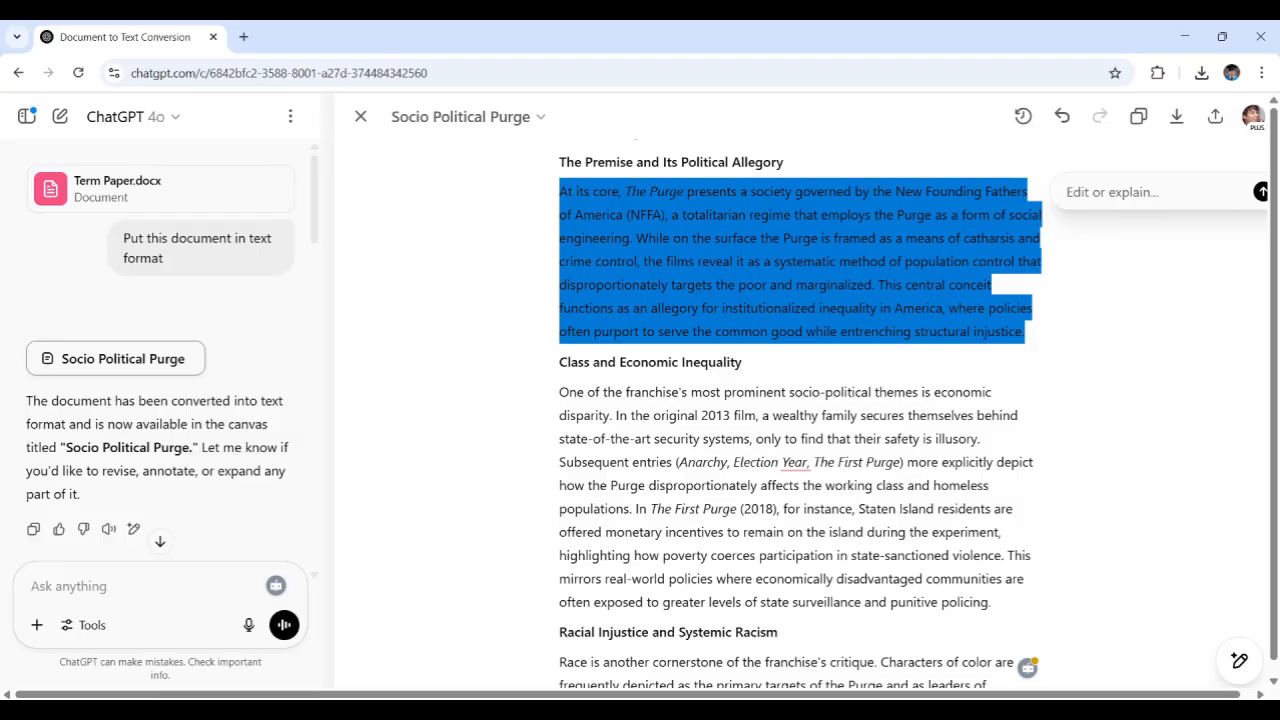
text(Rewrite this paragraph in a casual and friendly tone.)
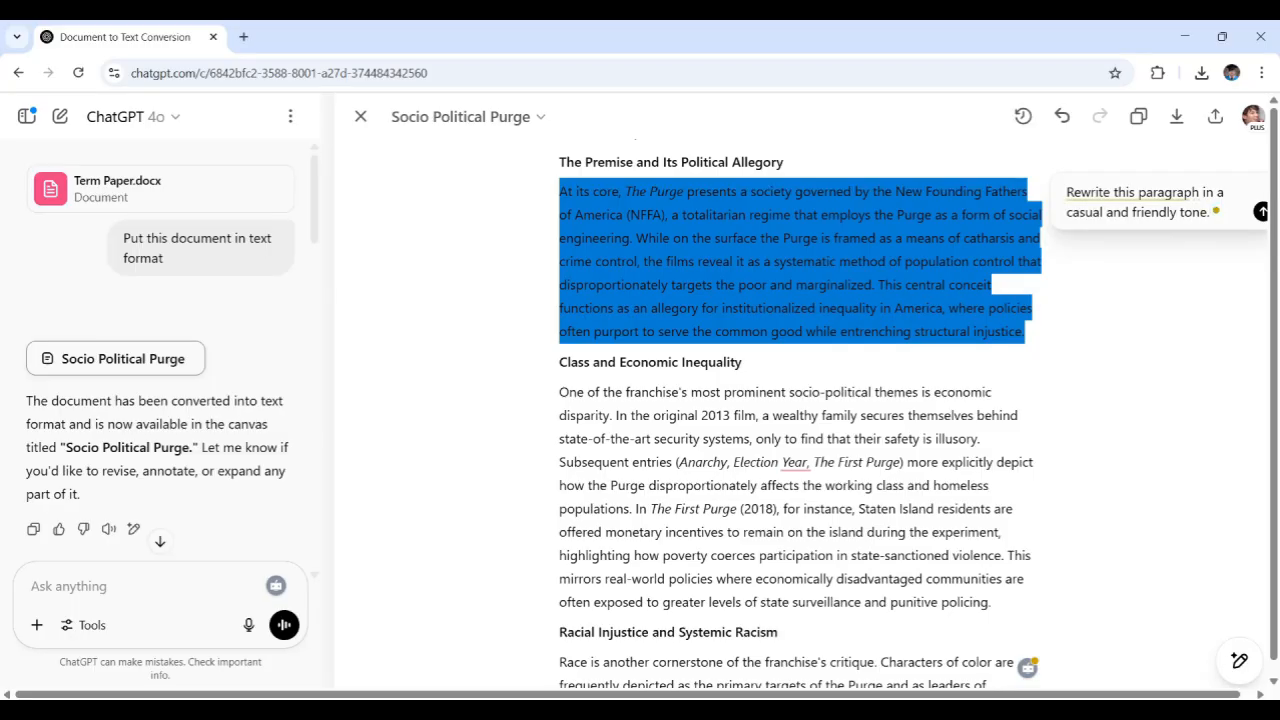
click(1261, 212)
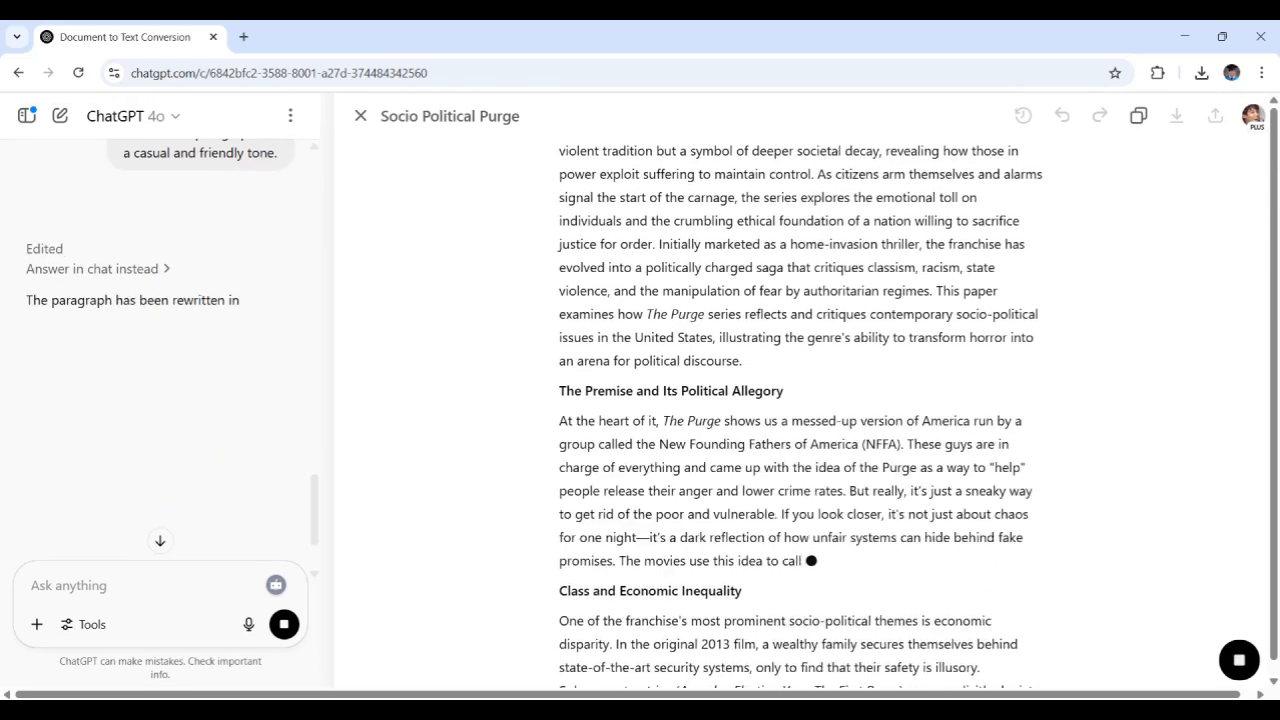
Show the tracked changes for the Political Allegory paragraph, compare the old and new wording, and hide the changes again.
click(1022, 115)
scroll(779, 510, down, 1)
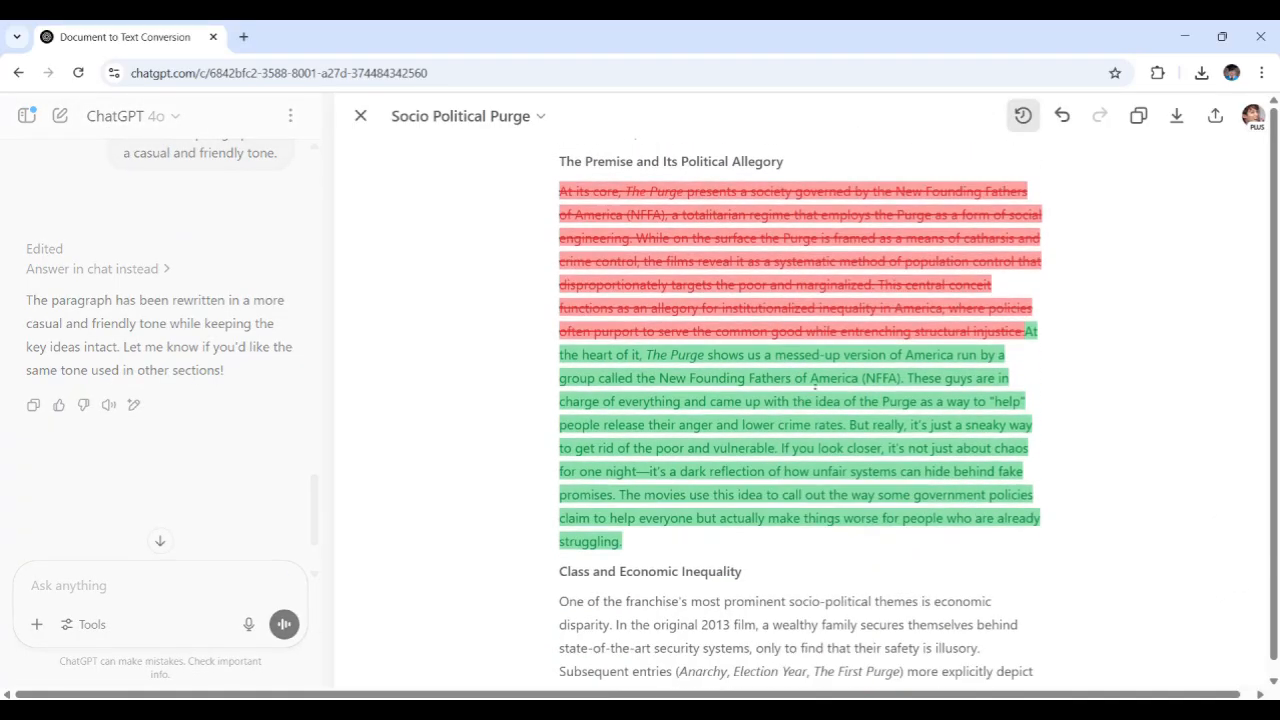
scroll(790, 480, up, 1)
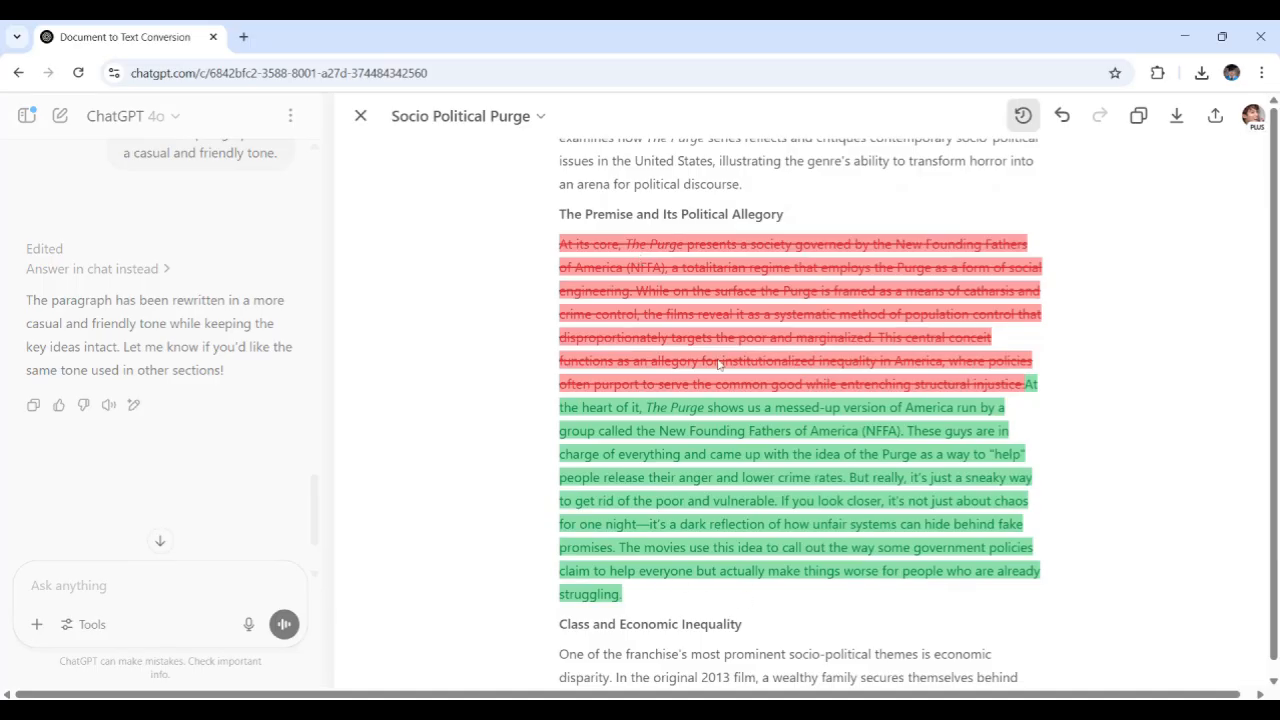
click(1024, 116)
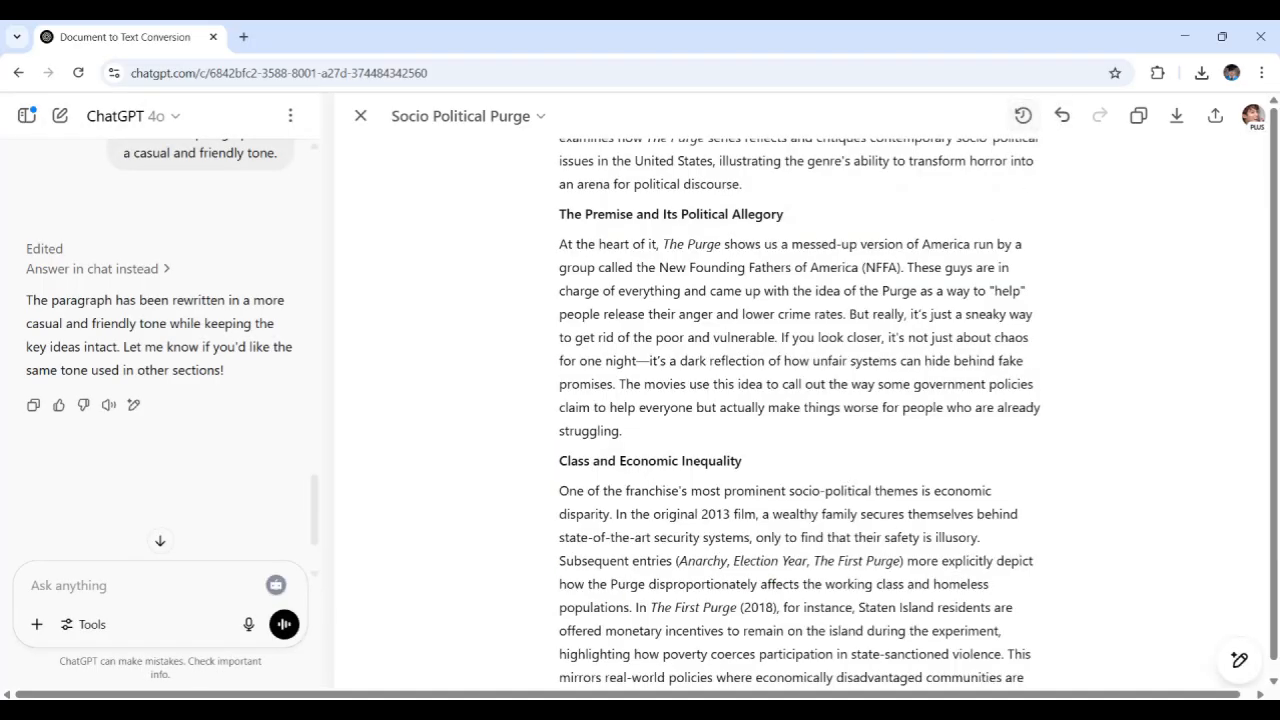
Adjust the reading level of the paragraph under "Class and Economic Inequality" to High School.
scroll(800, 410, down, 2)
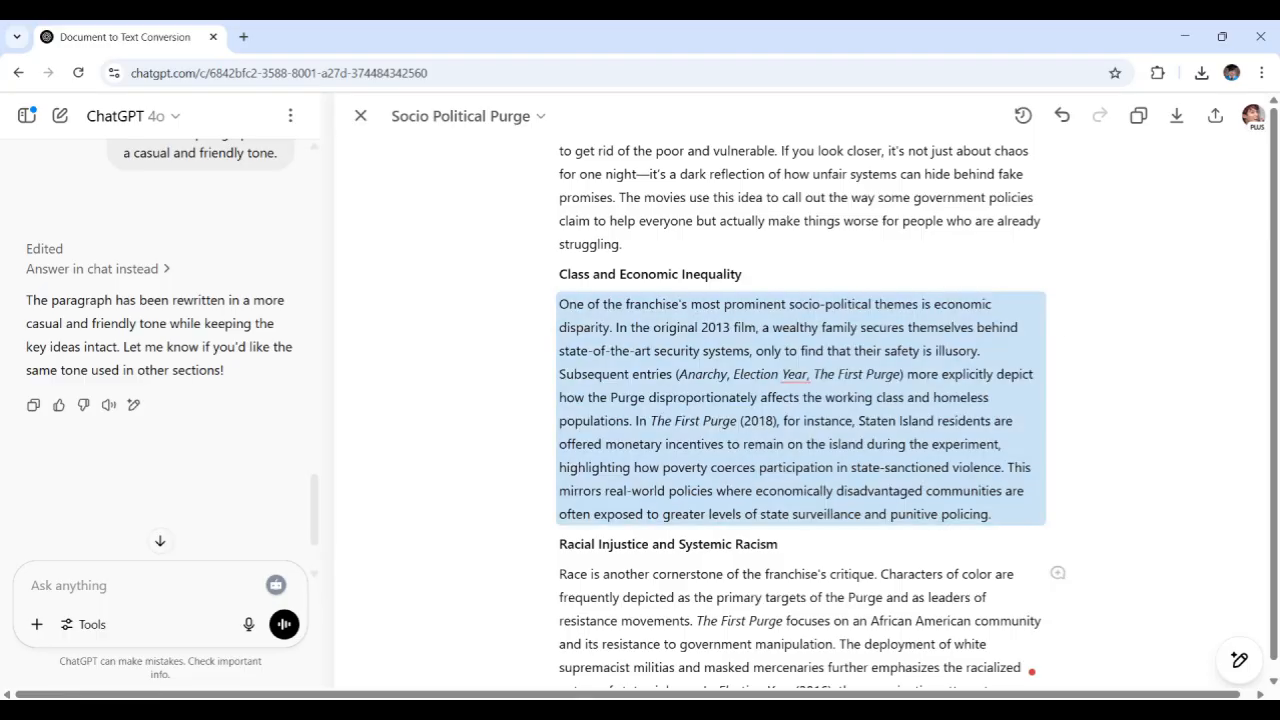
click(1057, 303)
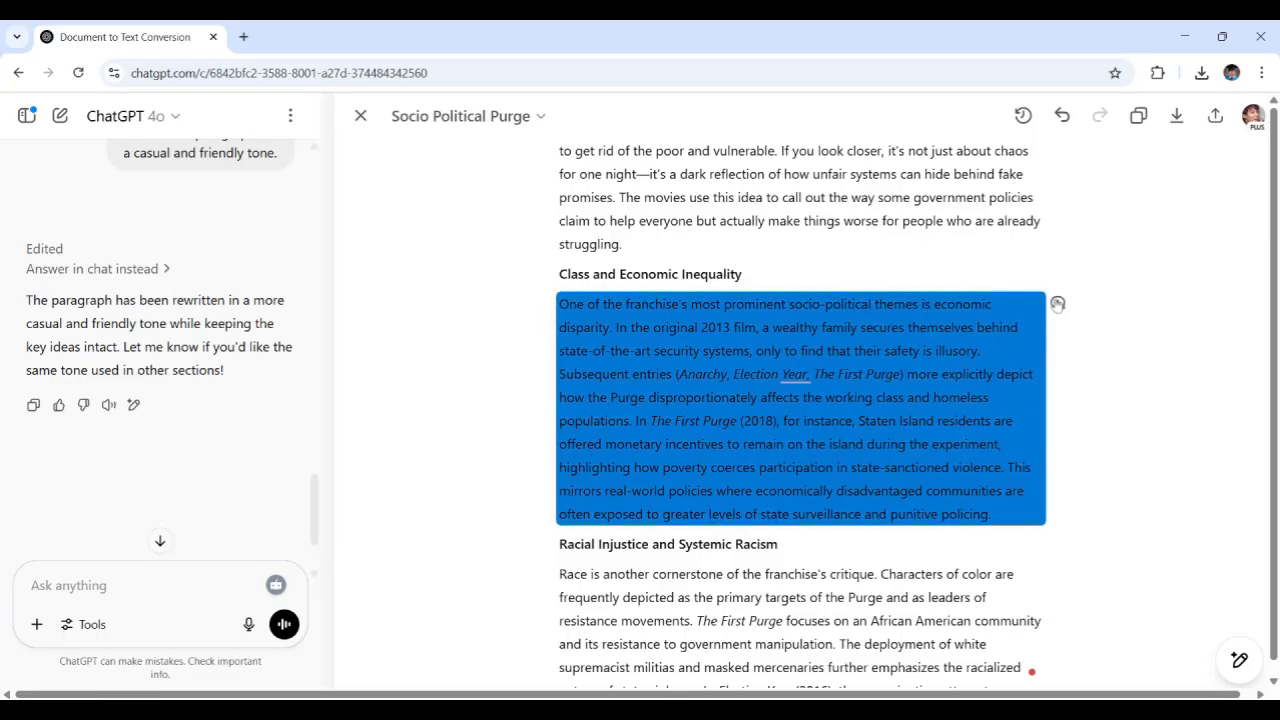
drag(990, 514, 559, 304)
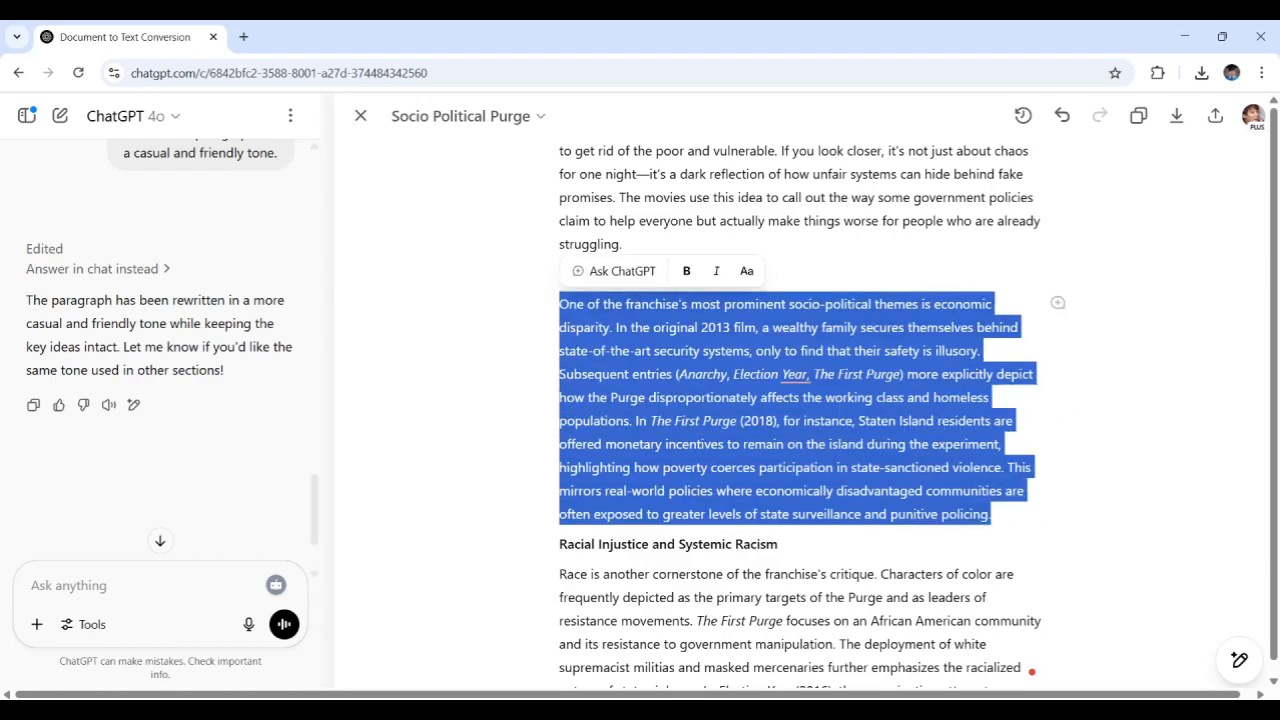
mouse_move(1238, 662)
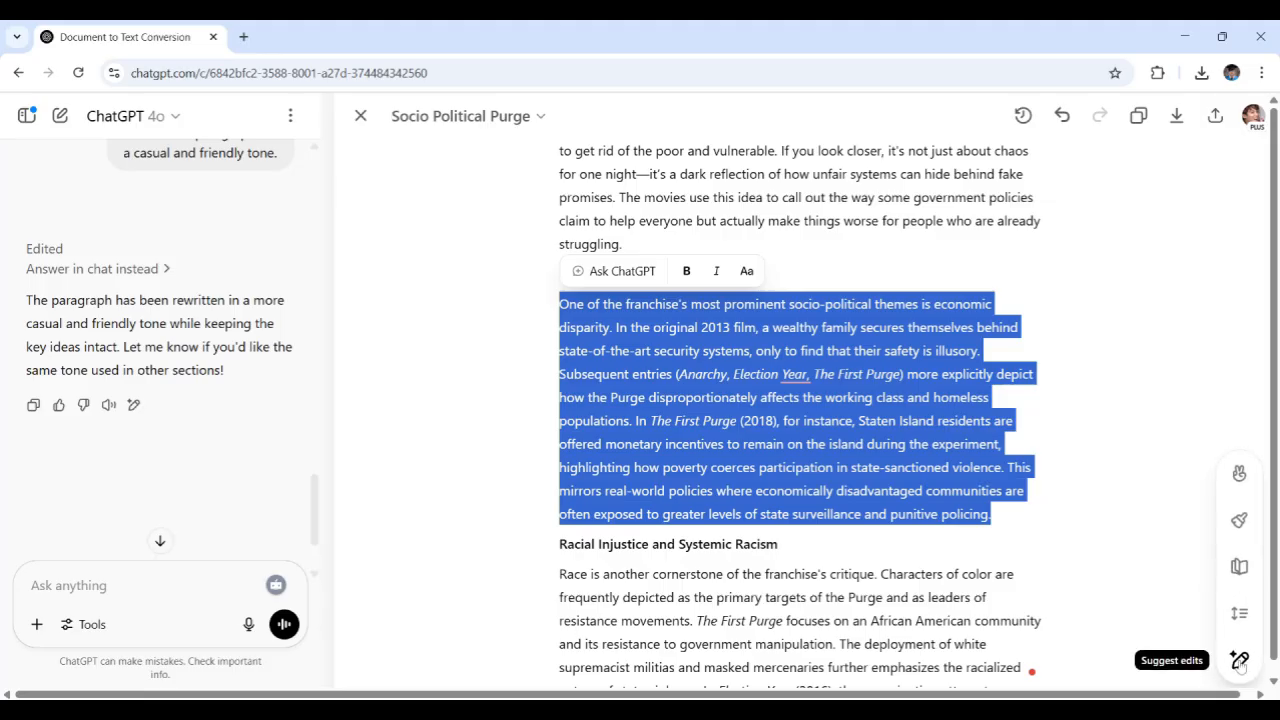
click(1238, 566)
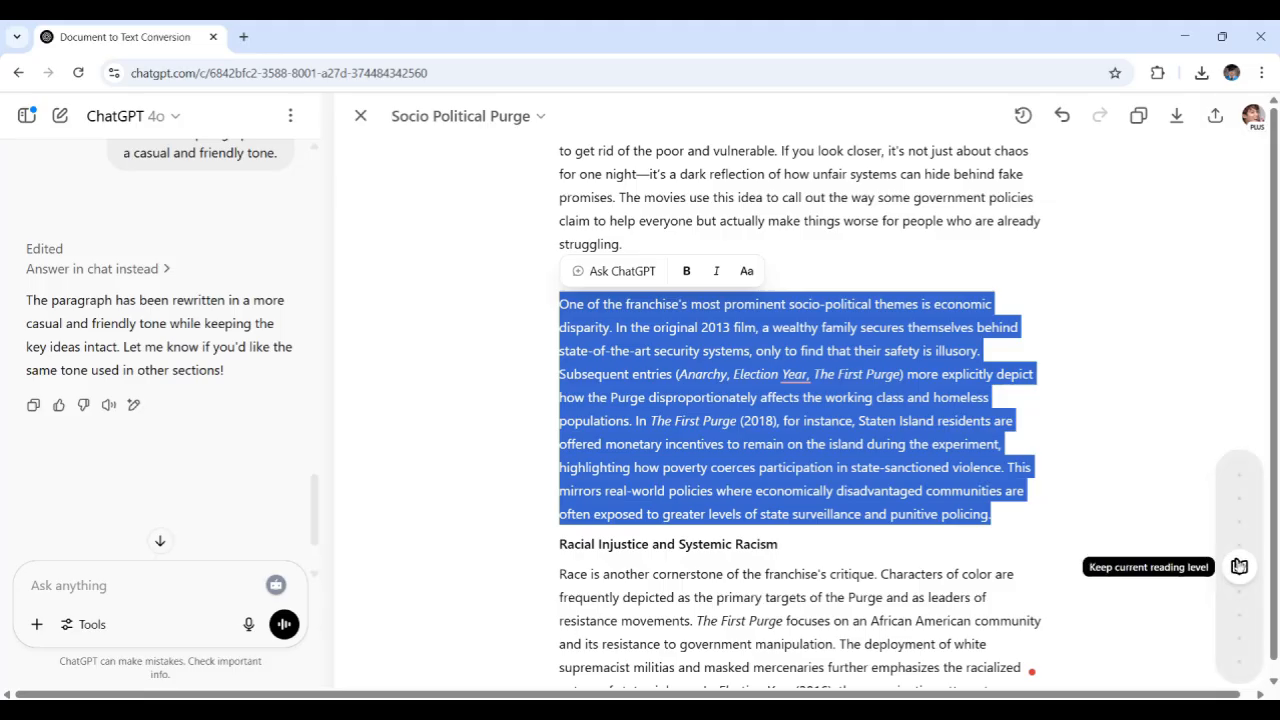
mouse_move(1238, 566)
mouse_down()
mouse_move(1238, 660)
mouse_move(1238, 511)
mouse_move(1238, 541)
mouse_up()
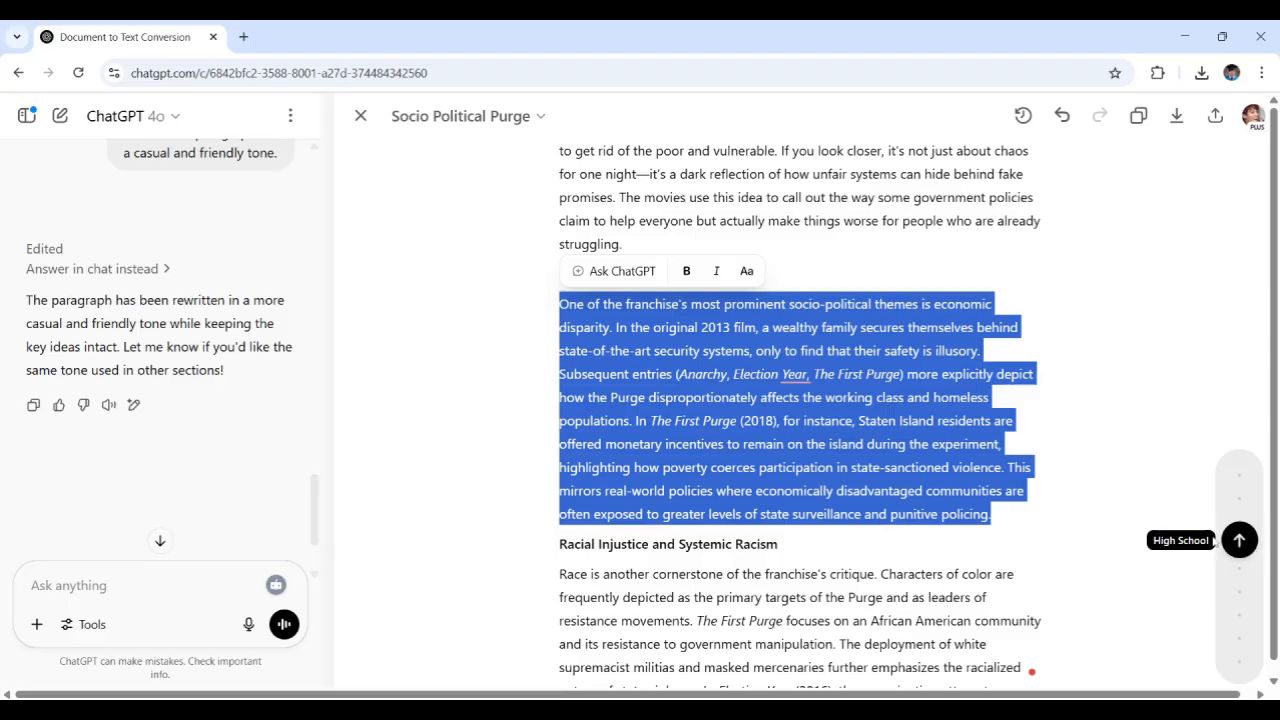
click(1237, 540)
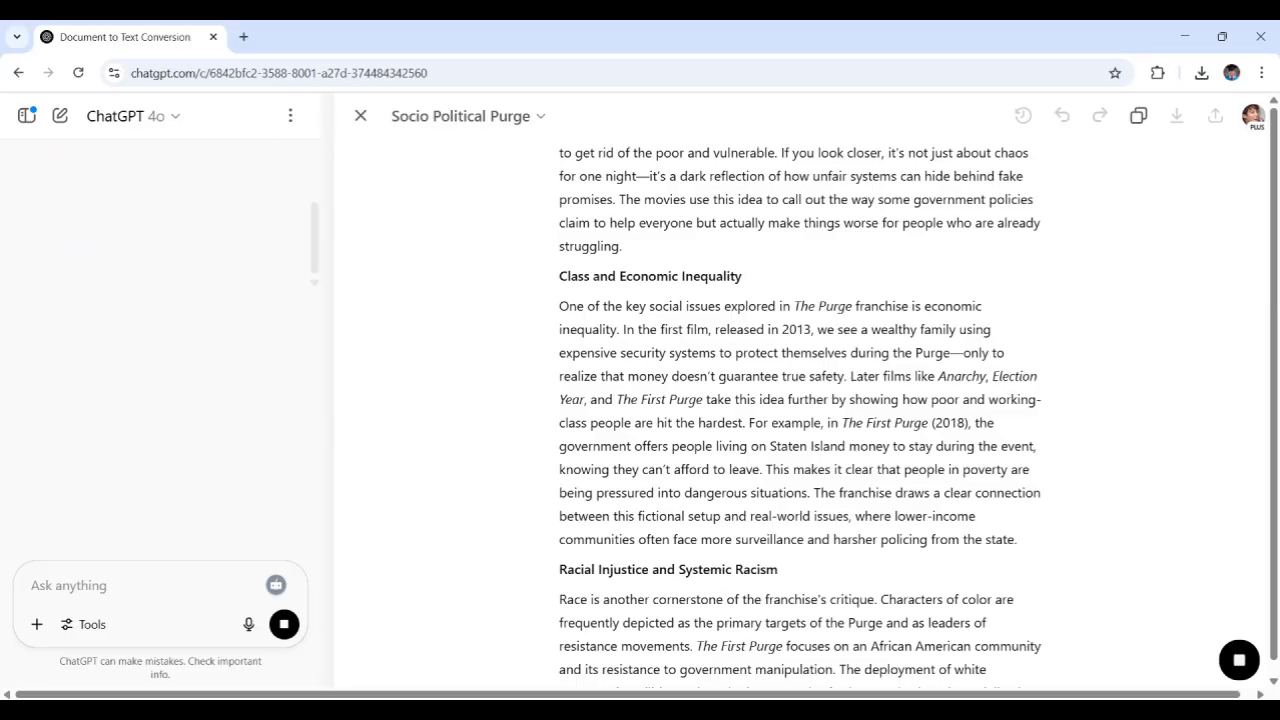
Apply the final polish edit to the paragraph under "Racial Injustice and Systemic Racism".
scroll(723, 371, down, 3)
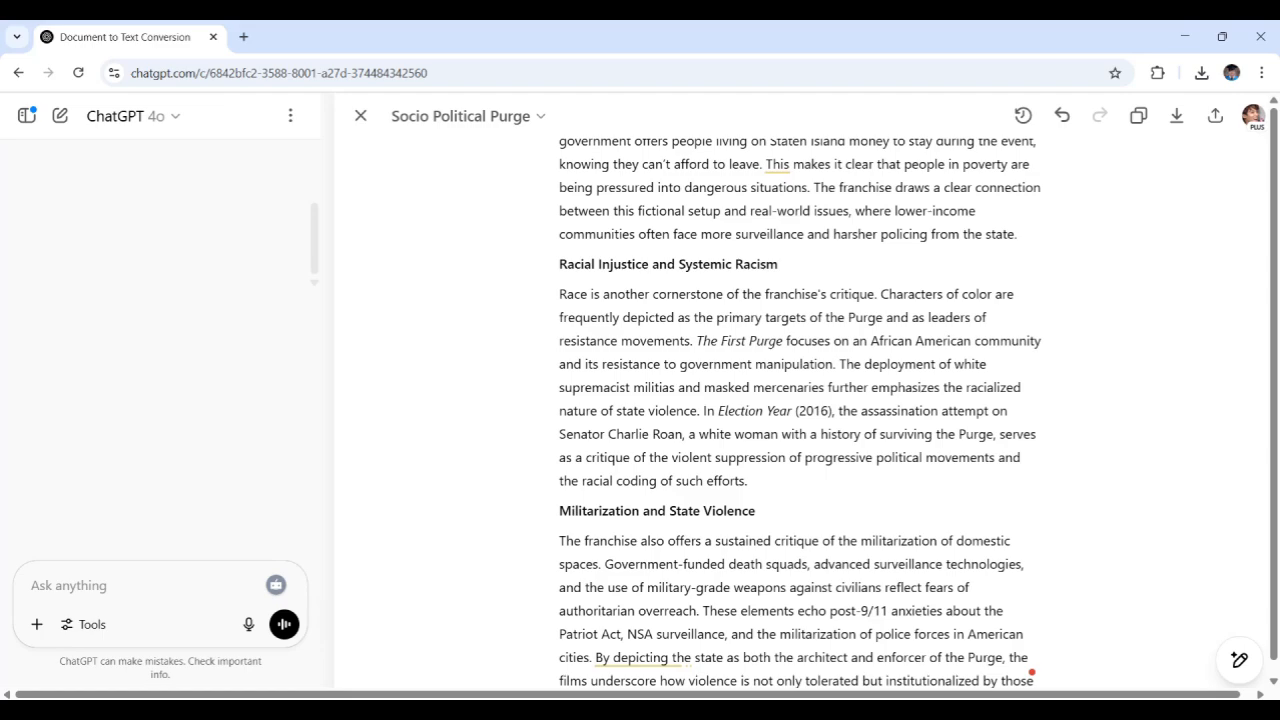
drag(748, 481, 559, 294)
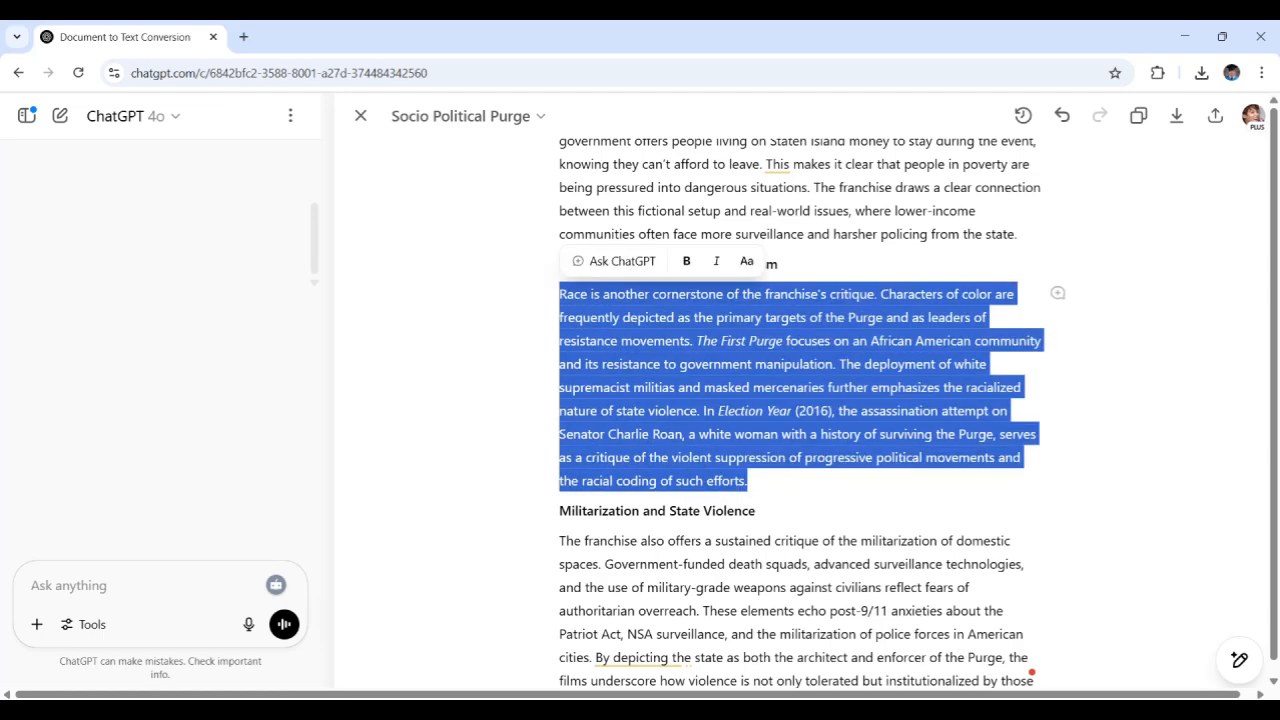
mouse_move(1250, 665)
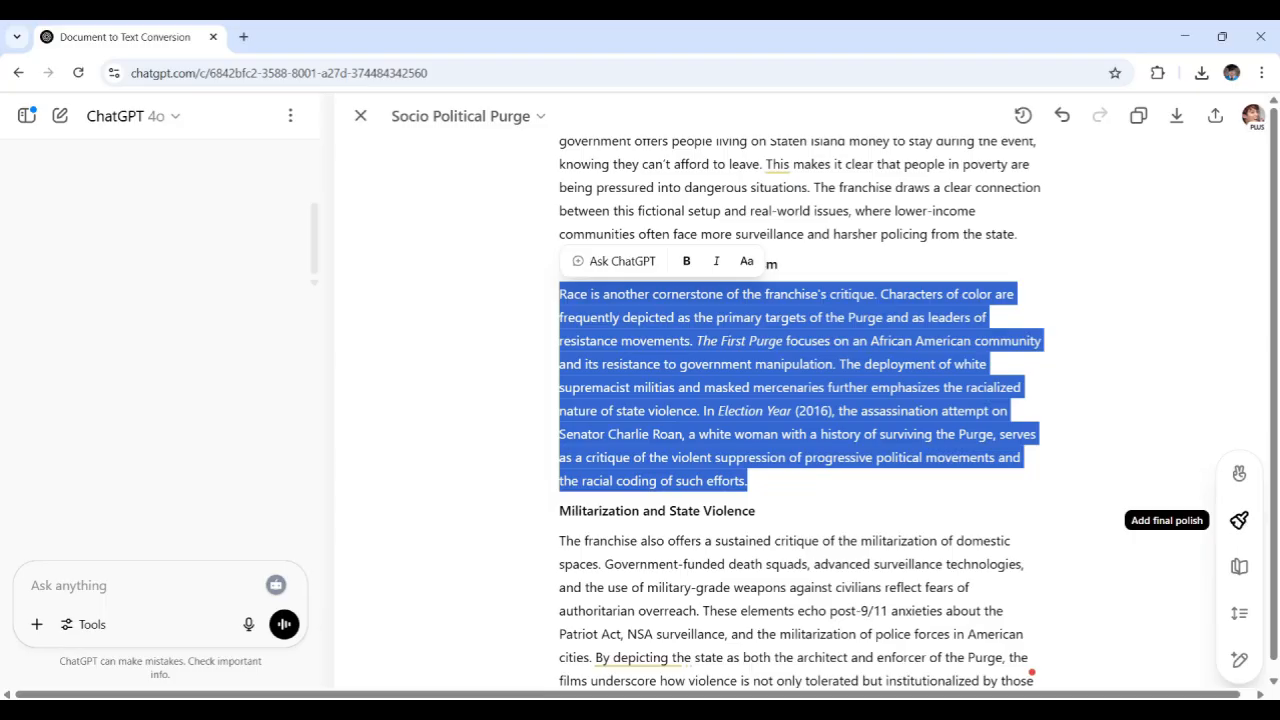
click(1239, 522)
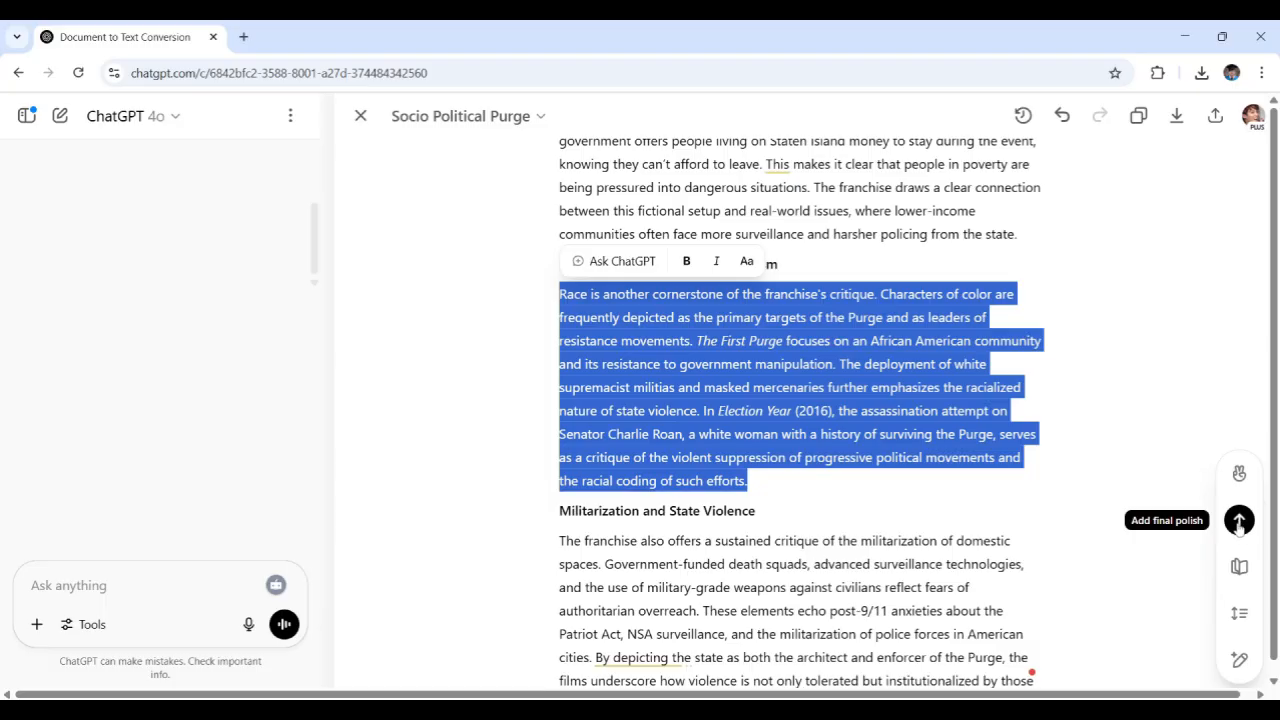
click(1240, 526)
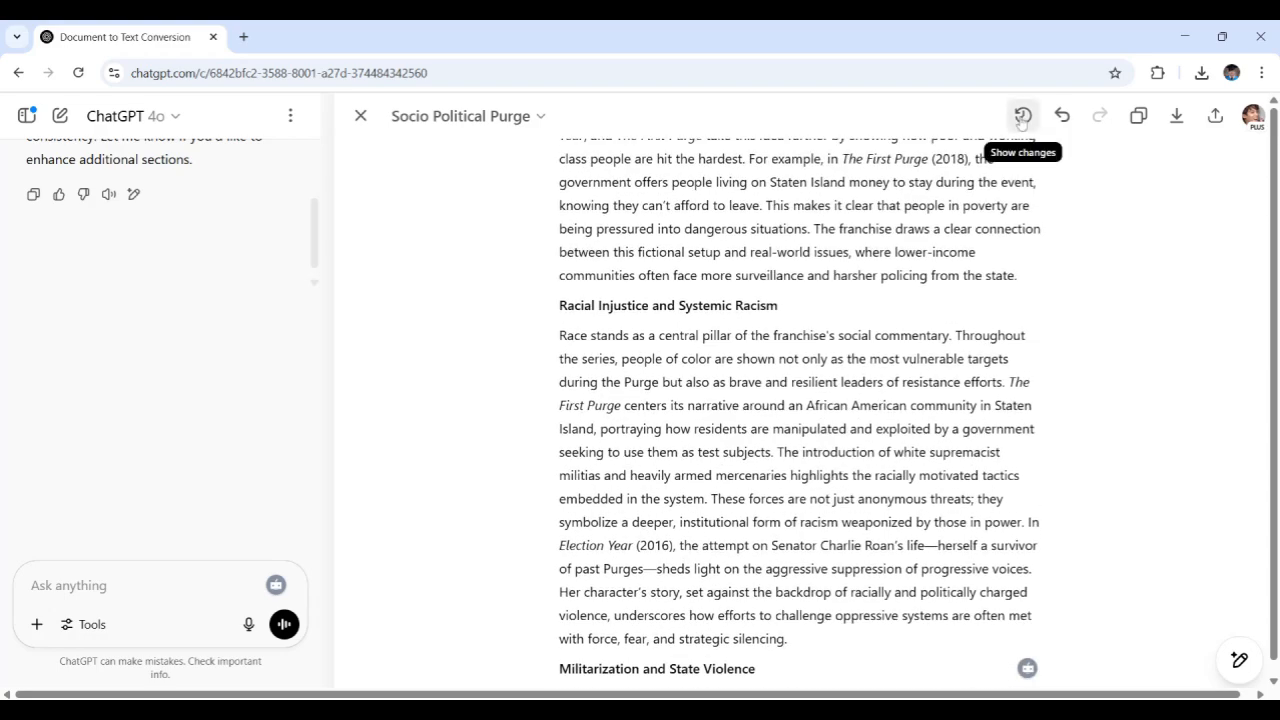
Show the tracked changes for the Racial Injustice paragraph, compare both versions, and return to the normal document view.
click(1021, 117)
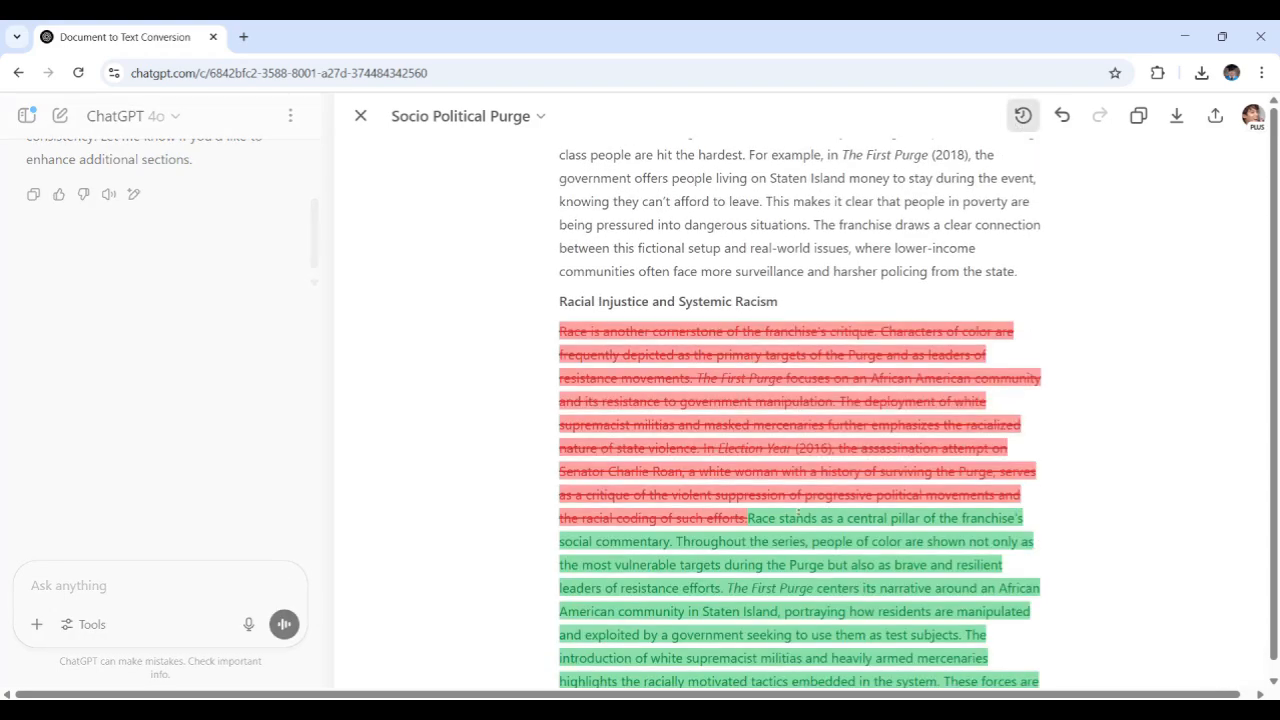
scroll(770, 365, down, 1)
scroll(765, 367, up, 1)
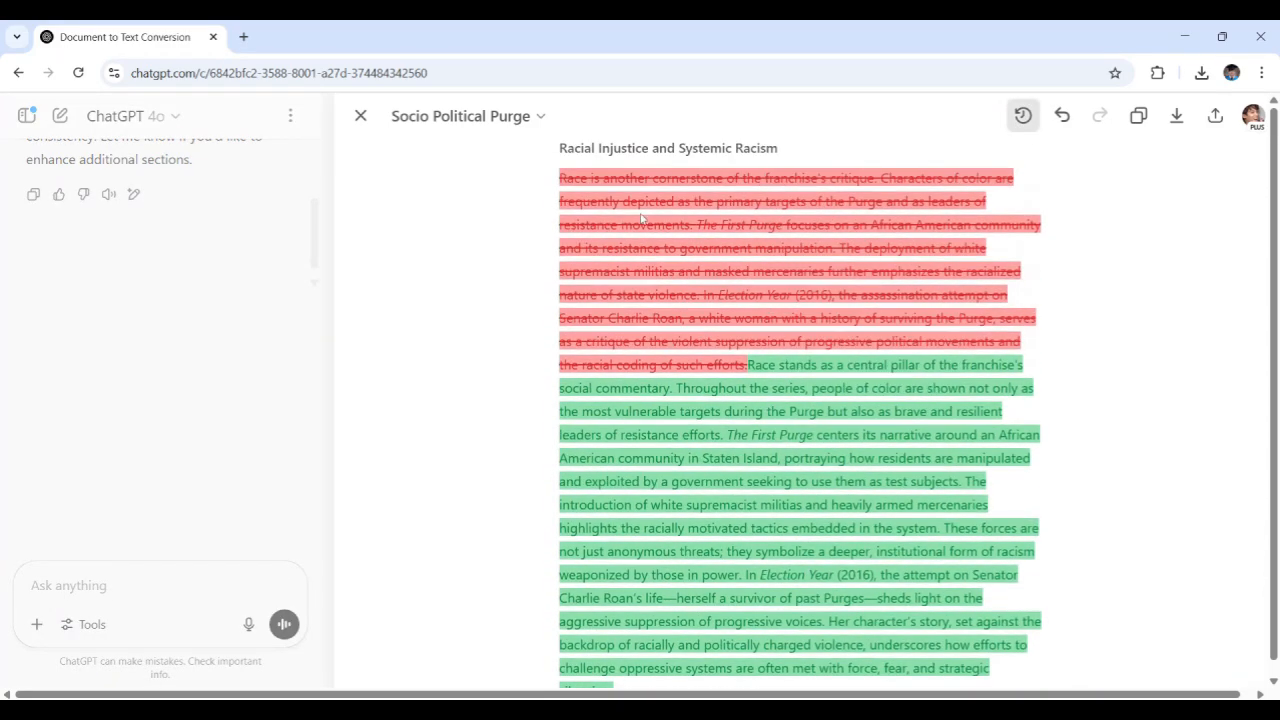
scroll(773, 365, down, 1)
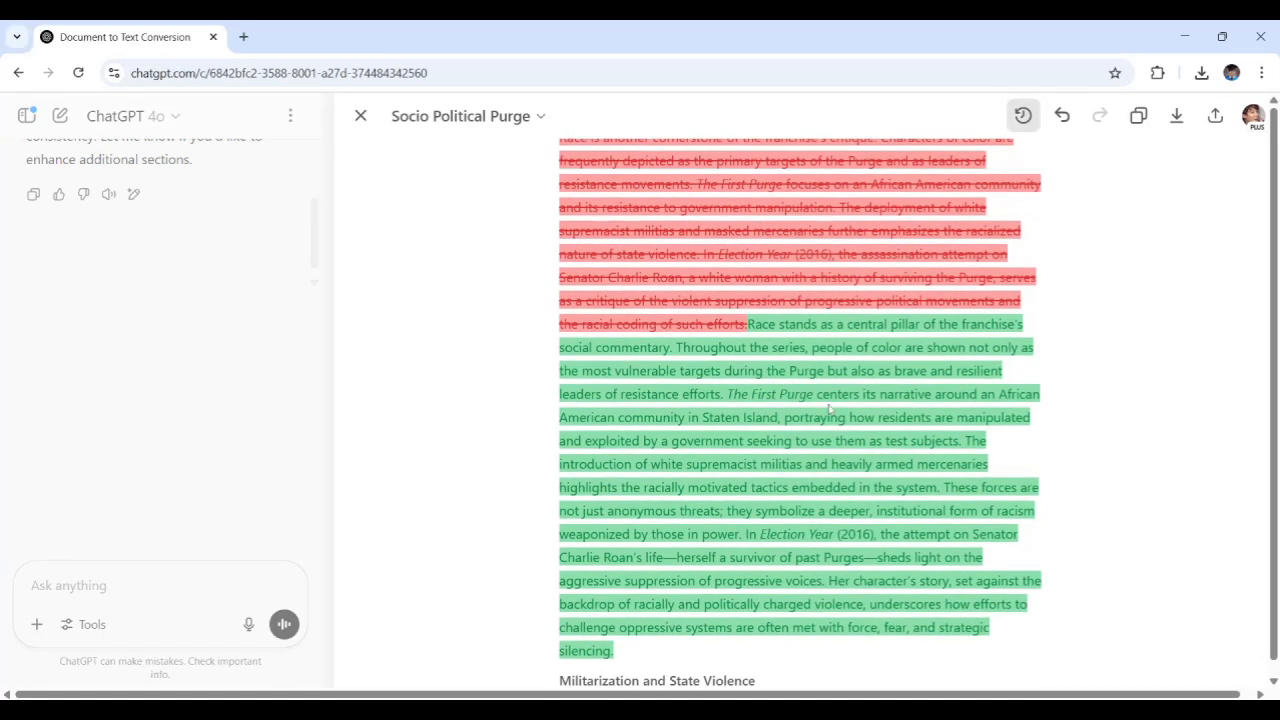
scroll(838, 395, up, 1)
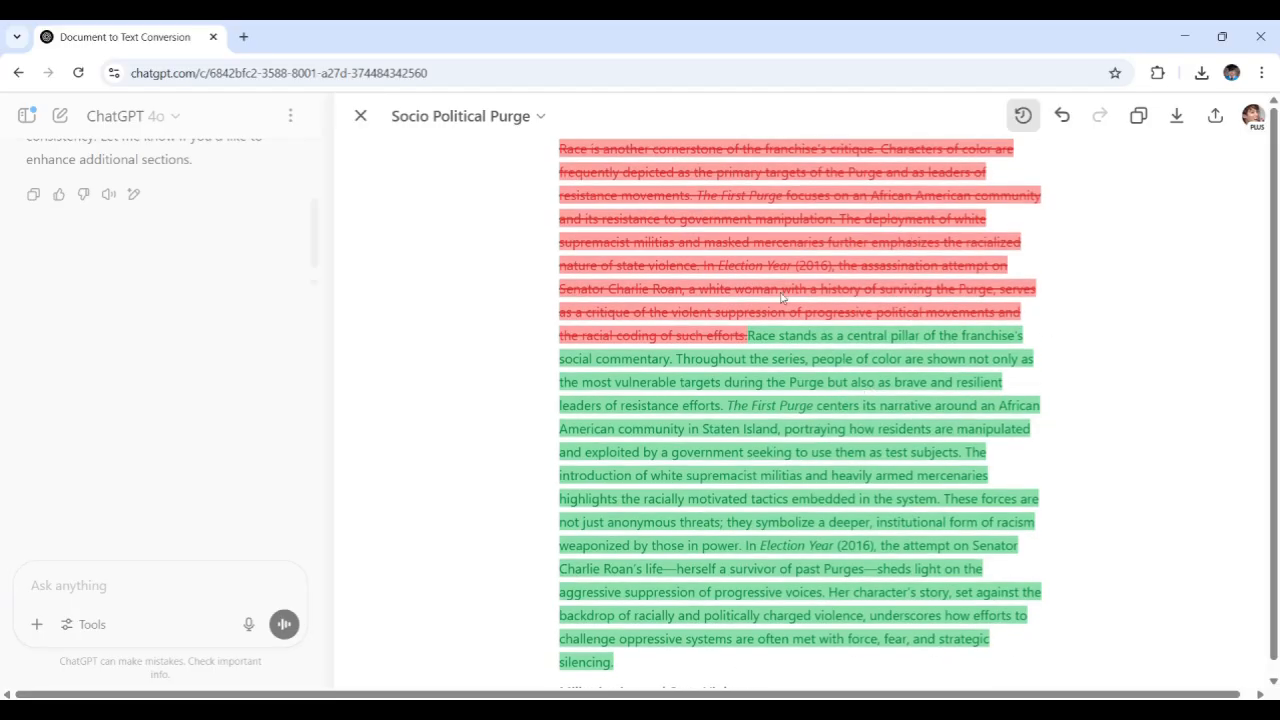
click(1023, 115)
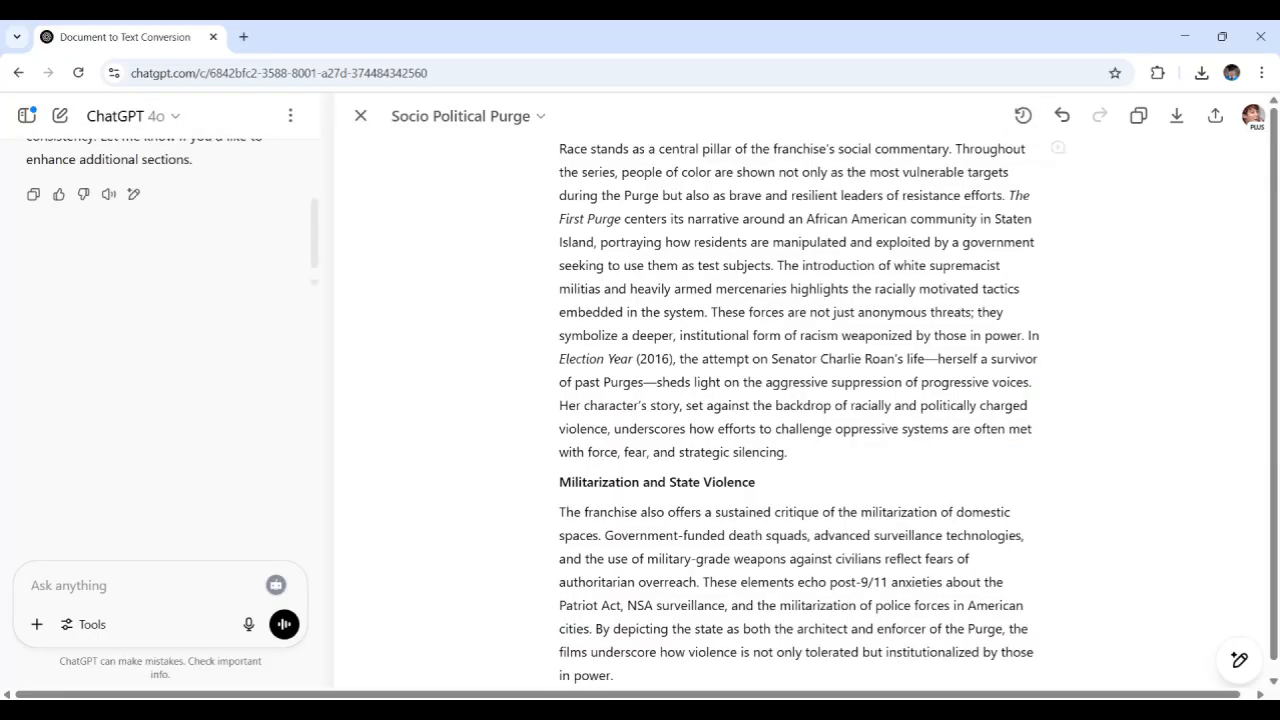
Review the revised paper from the Racial Injustice section back up to the title and introduction.
scroll(1032, 672, up, 1)
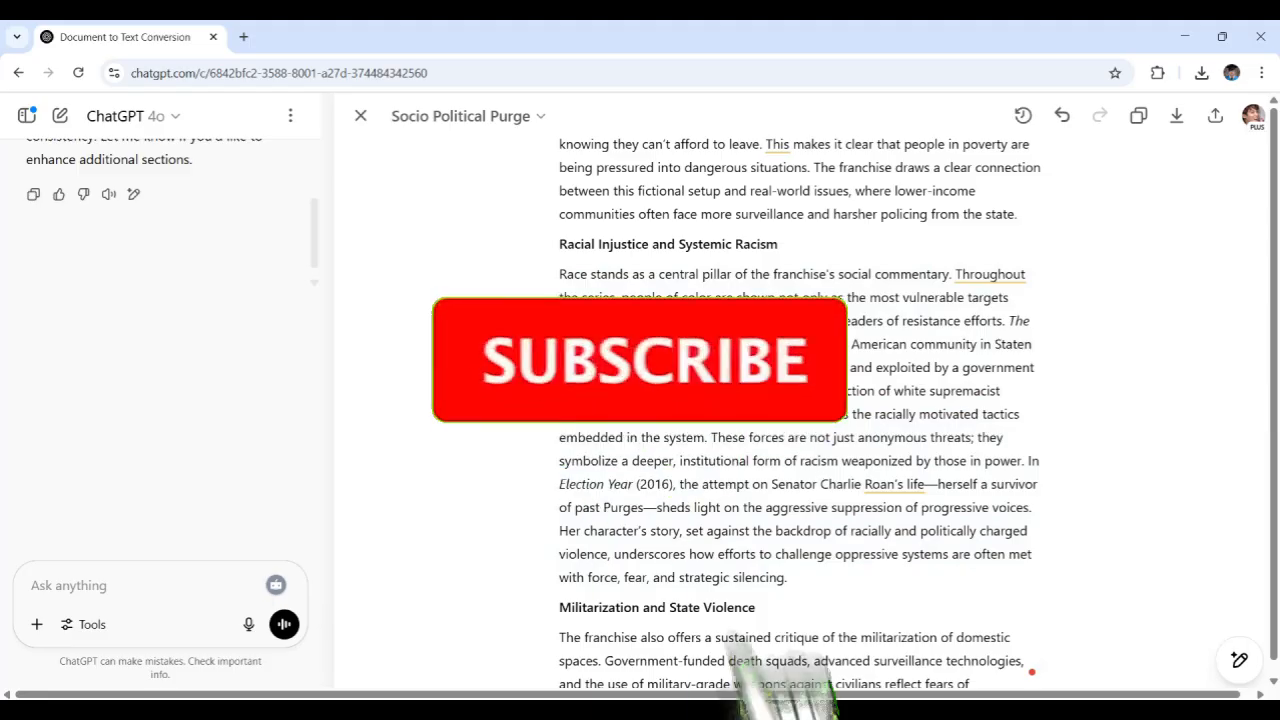
scroll(852, 520, up, 1)
scroll(852, 478, up, 3)
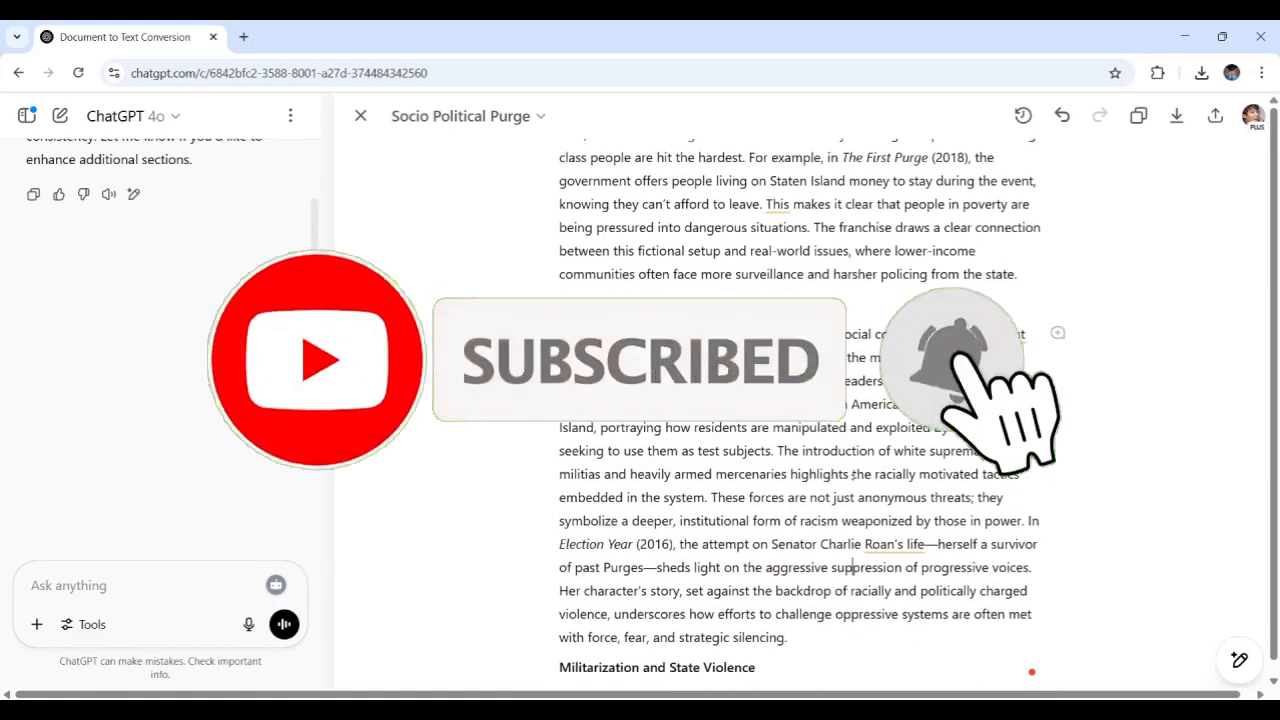
scroll(852, 653, up, 3)
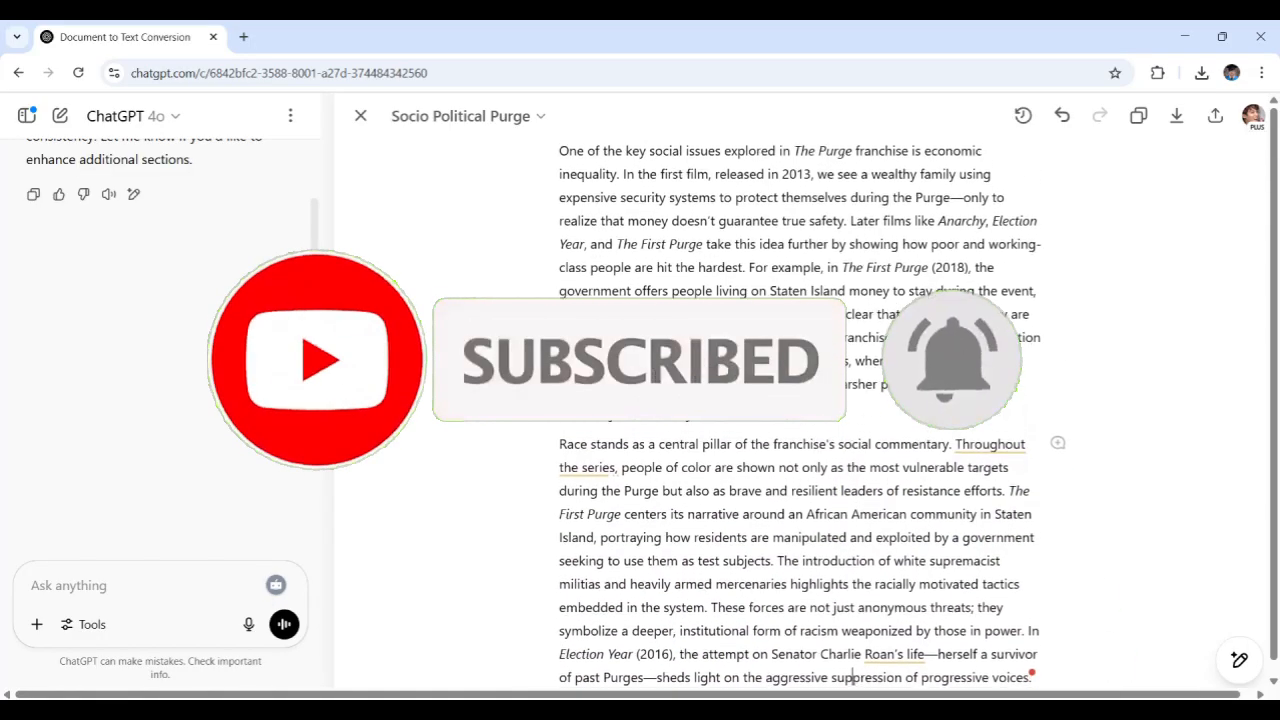
scroll(1032, 671, up, 3)
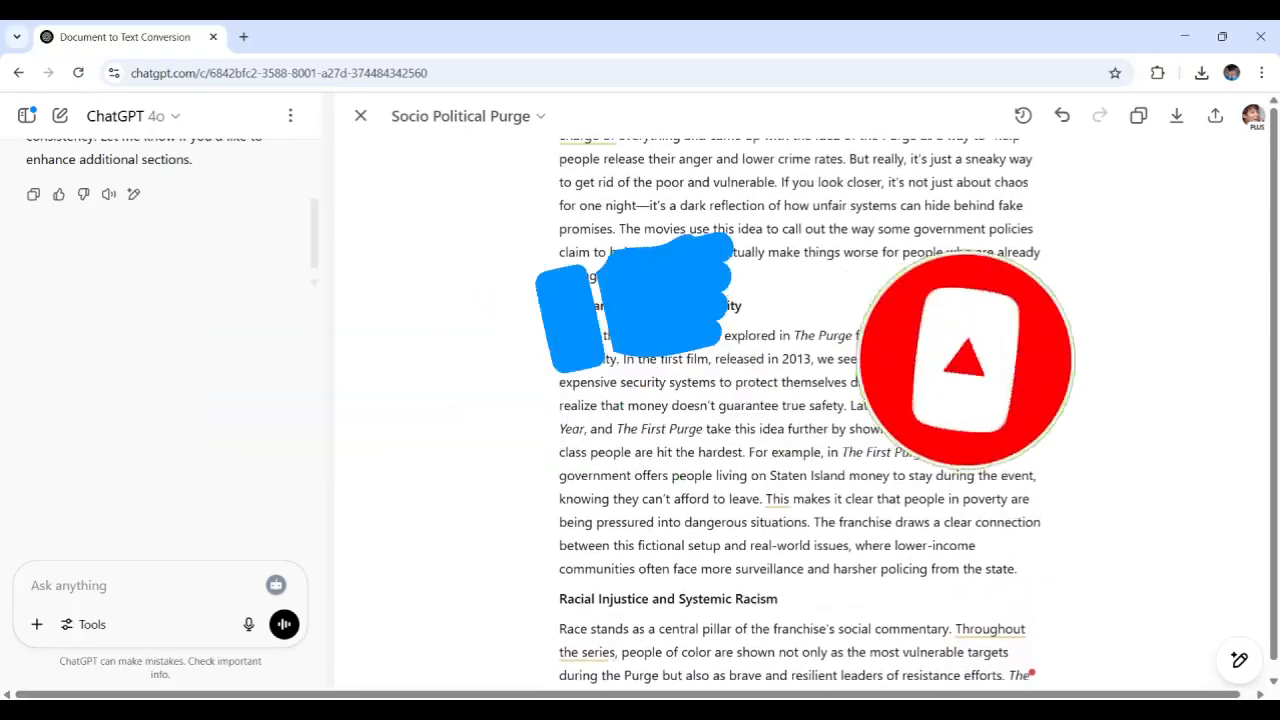
scroll(1032, 675, up, 4)
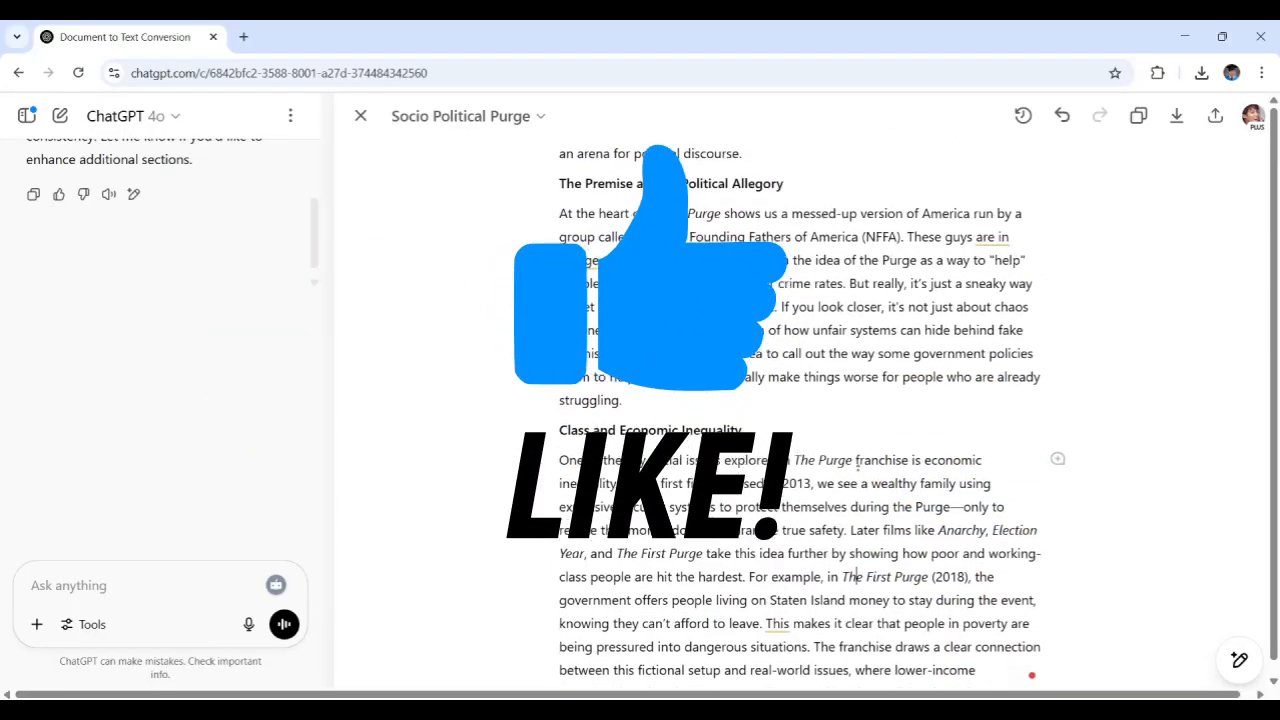
scroll(1032, 673, up, 4)
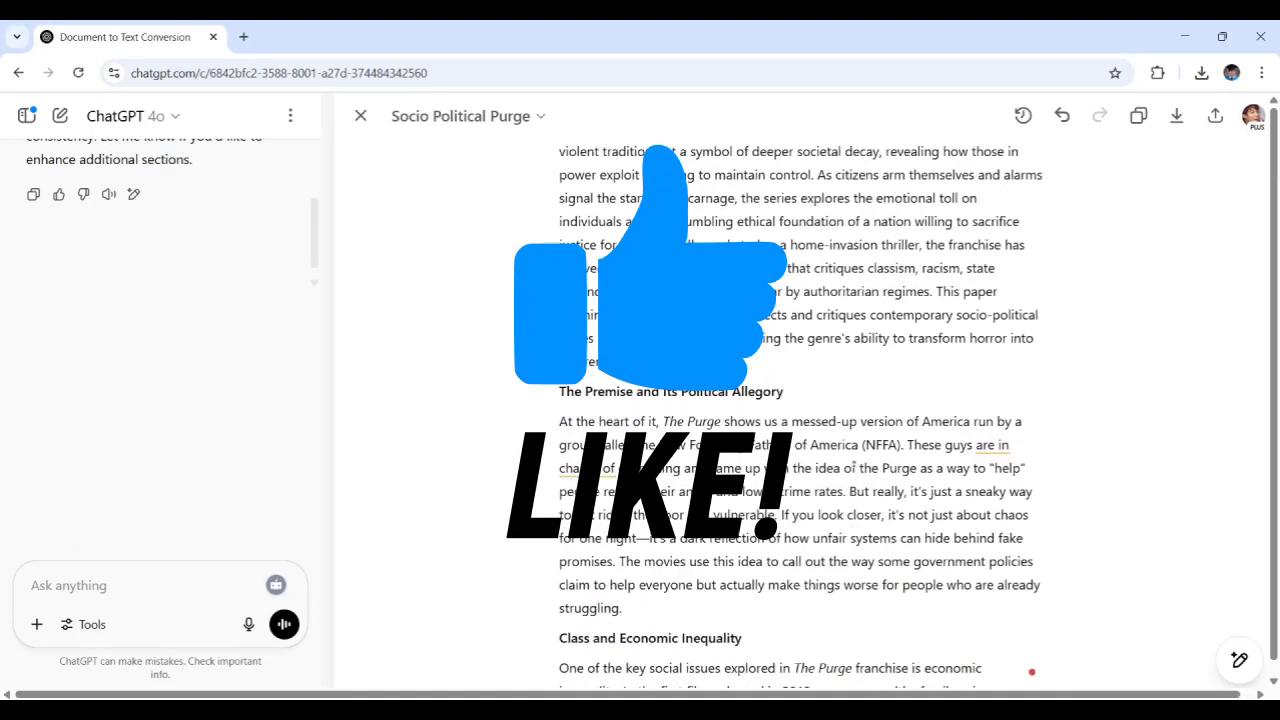
scroll(1032, 673, up, 6)
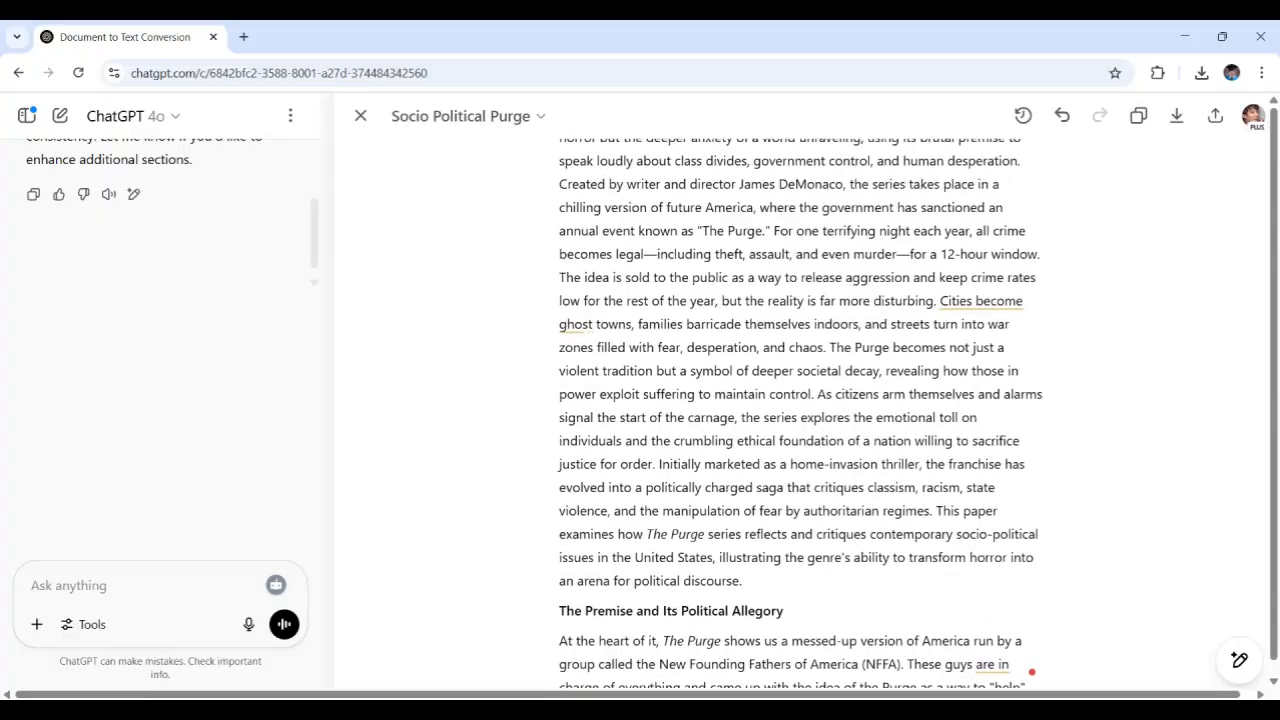
scroll(1032, 675, up, 2)
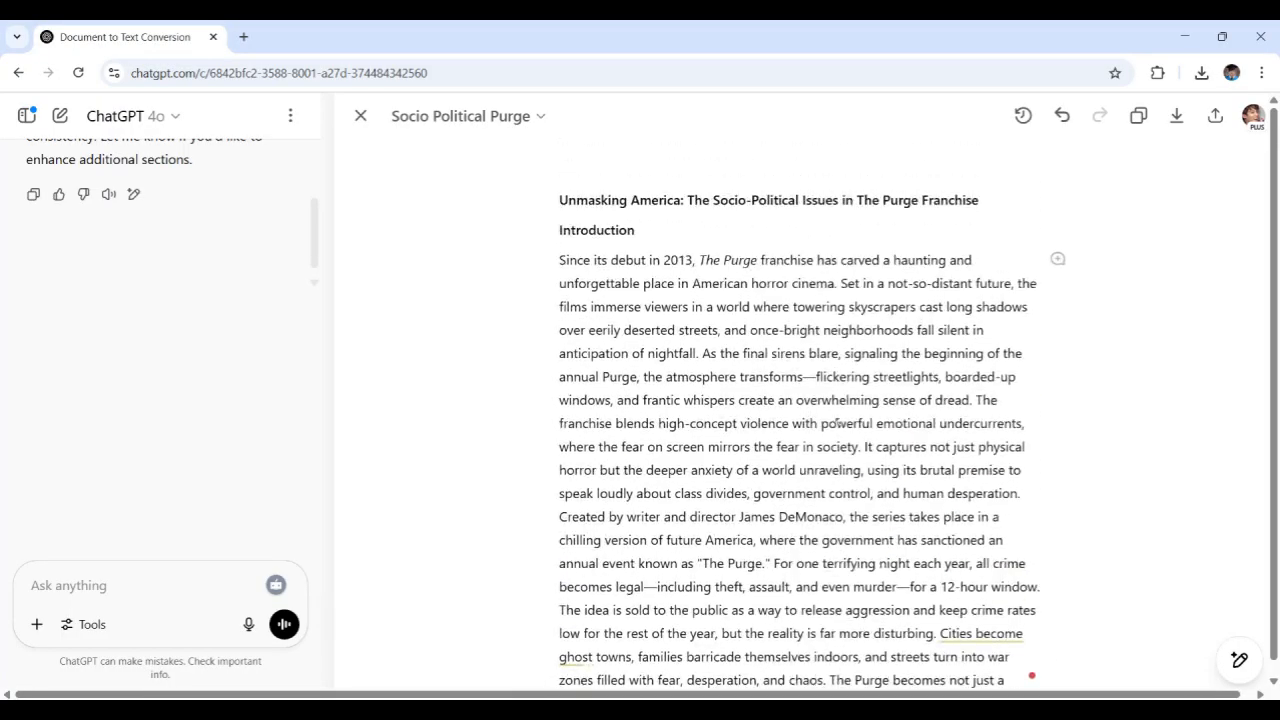